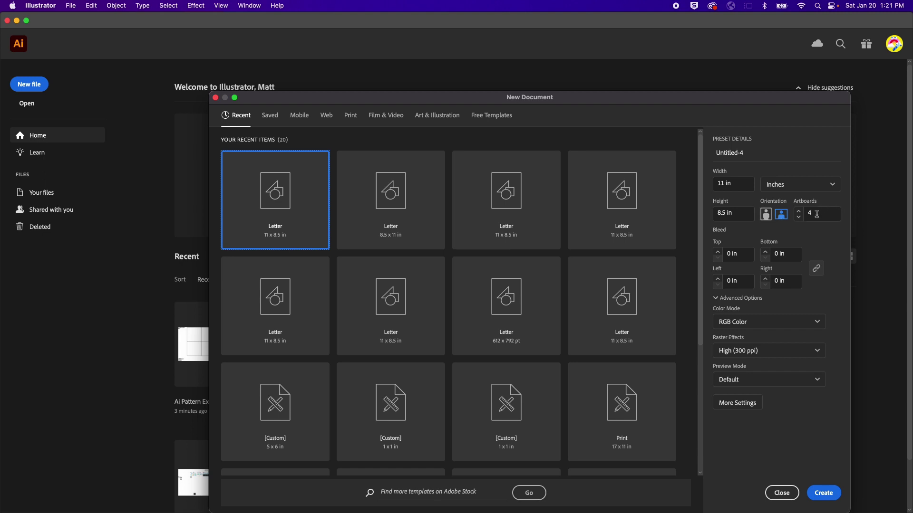
Create the landscape 11 x 8.5 in document with four artboards and add a layer named Text
left_click(828, 496)
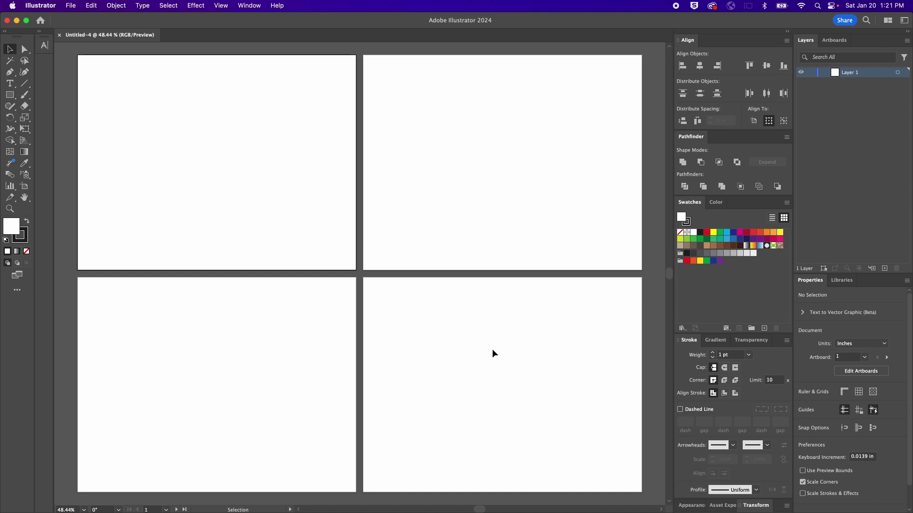
left_click(245, 166)
left_click(884, 269)
double_click(852, 72)
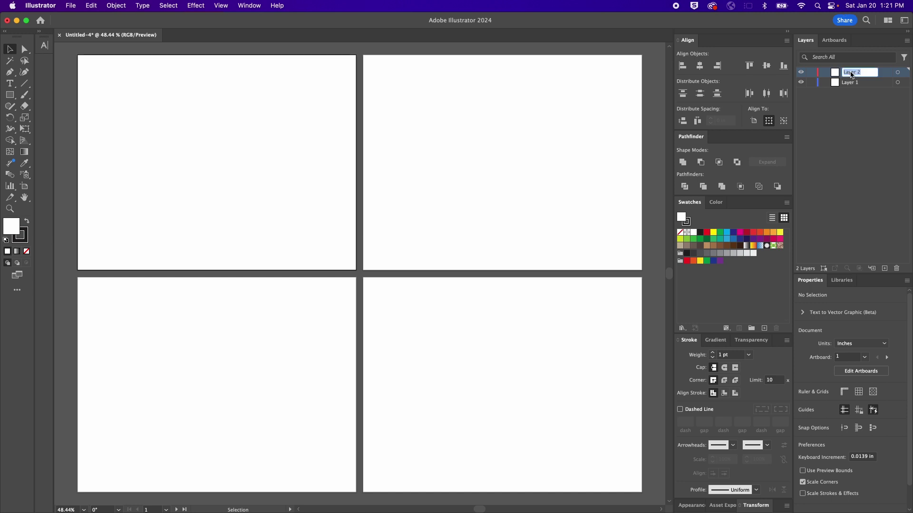
type("Text")
key("Return")
Add the two-line title "Seamless Pattern" and "Play" as point text on the first artboard
left_click(222, 4)
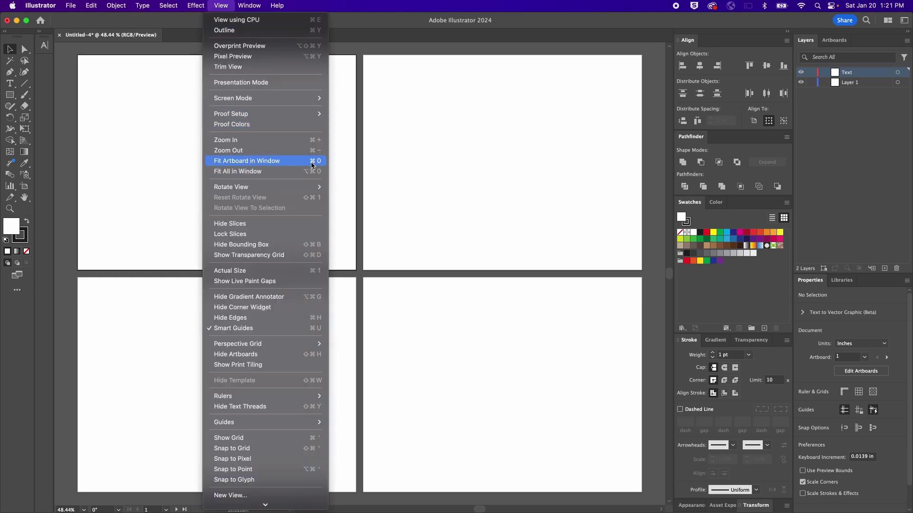
left_click(173, 142)
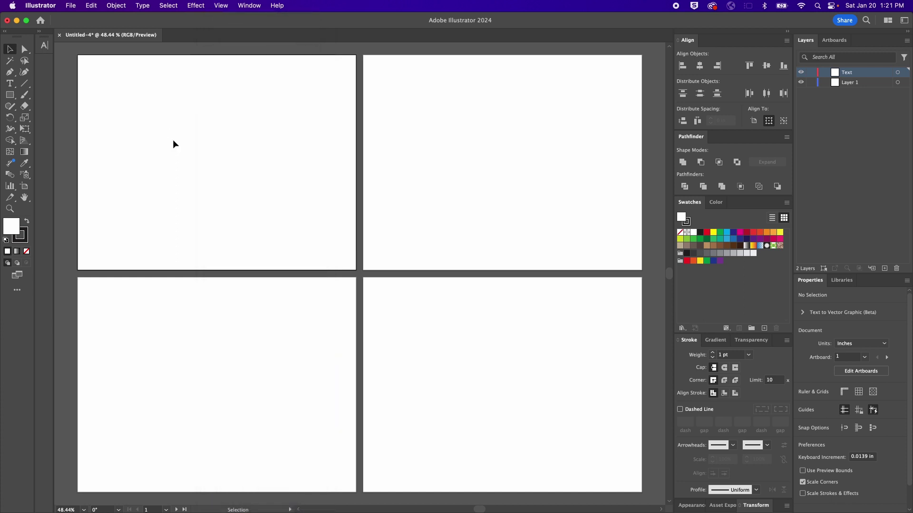
key("super+0")
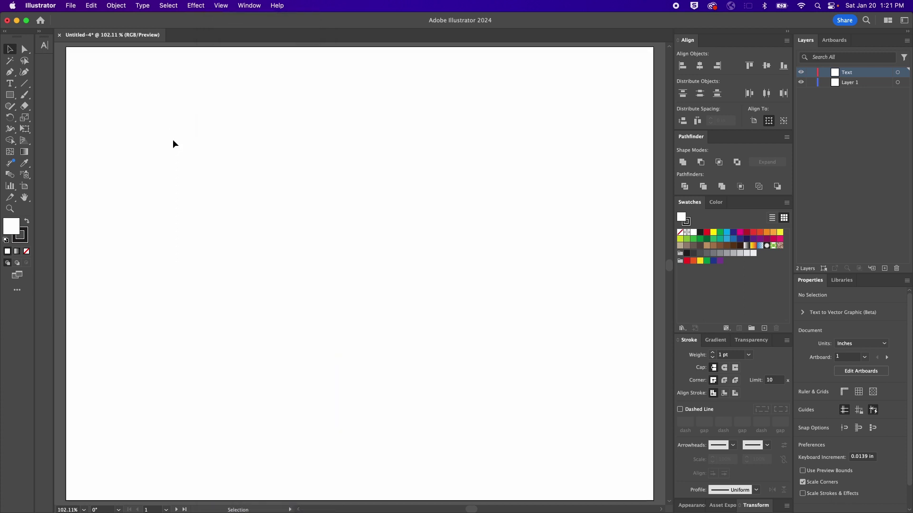
key("t")
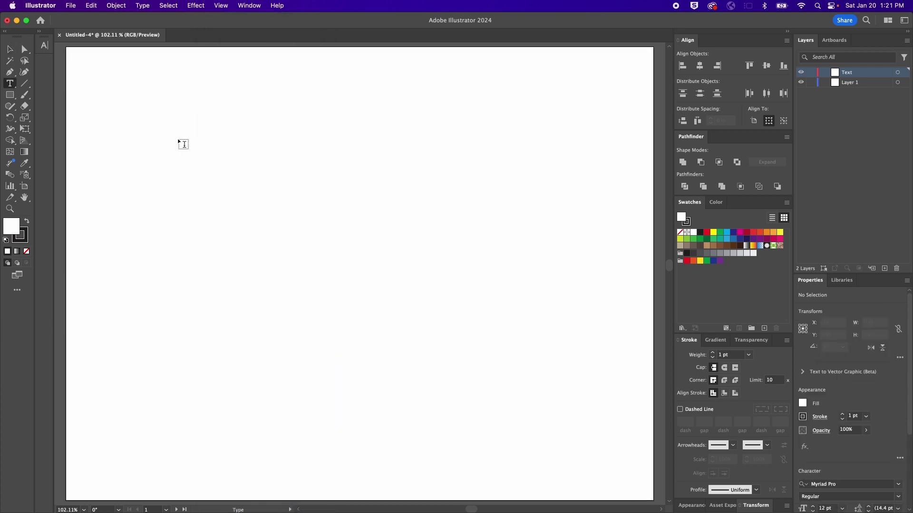
left_click(200, 150)
type("S")
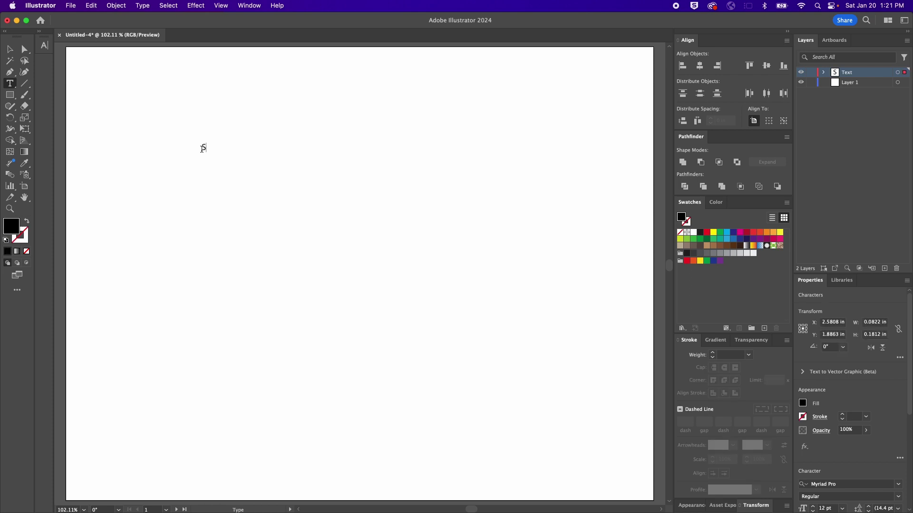
type("eamless Pattern")
key("Return")
type("Play")
left_click(11, 49)
Set the title's font to National 2 in the Bold style
left_click(44, 46)
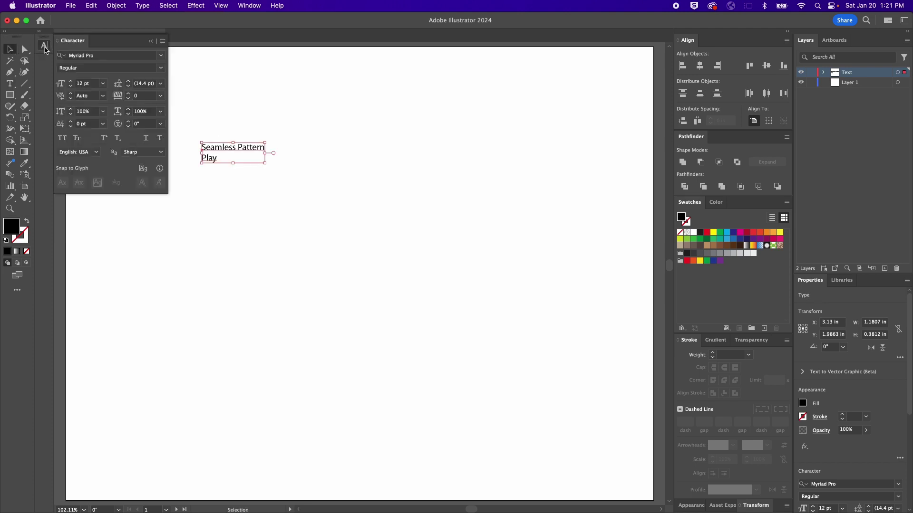
left_click(161, 57)
left_click(136, 116)
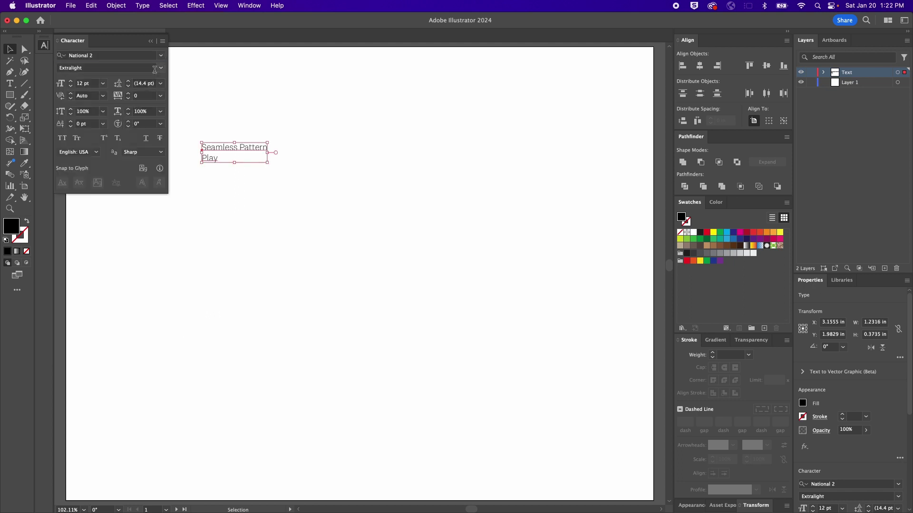
left_click(161, 68)
left_click(106, 186)
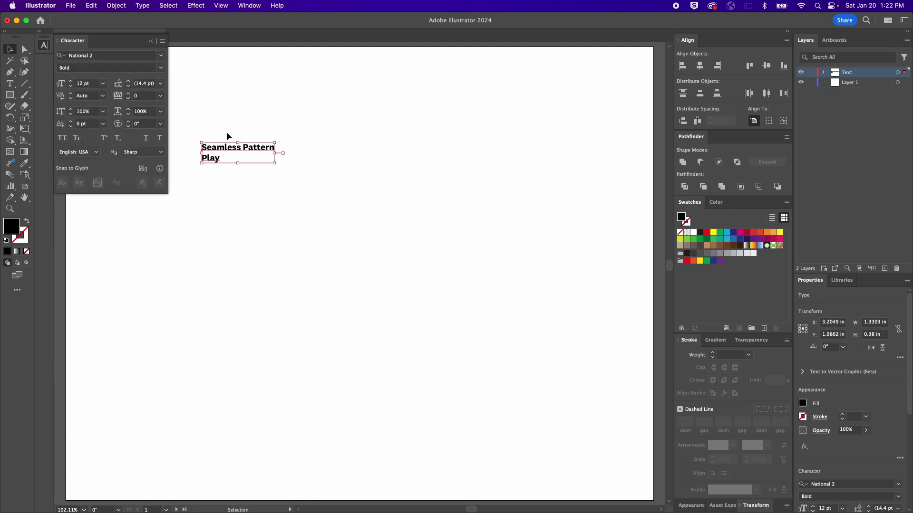
Place the title in the first artboard's upper-left corner and set its font size to 16 pt
left_click_drag(215, 150, 96, 69)
left_click(814, 506)
left_click(814, 506)
left_click(814, 506)
left_click(814, 507)
left_click(290, 156)
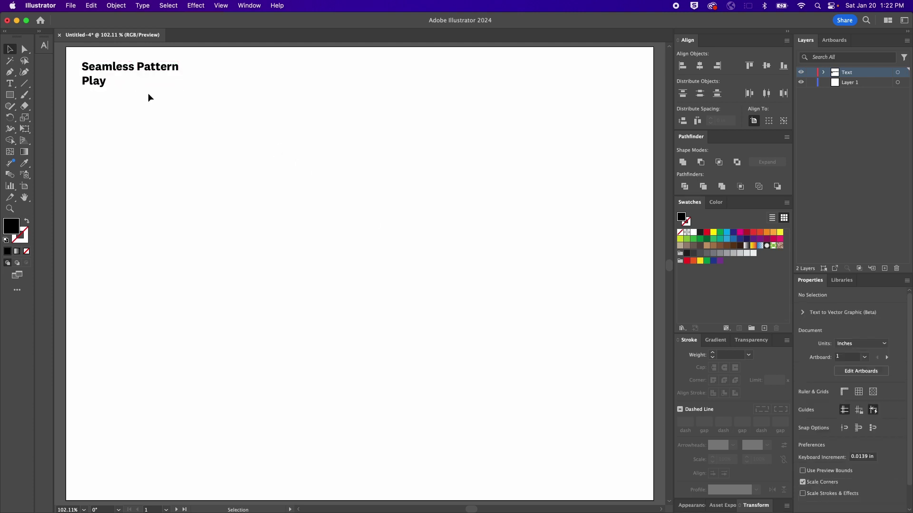
left_click_drag(127, 67, 129, 71)
left_click(167, 136)
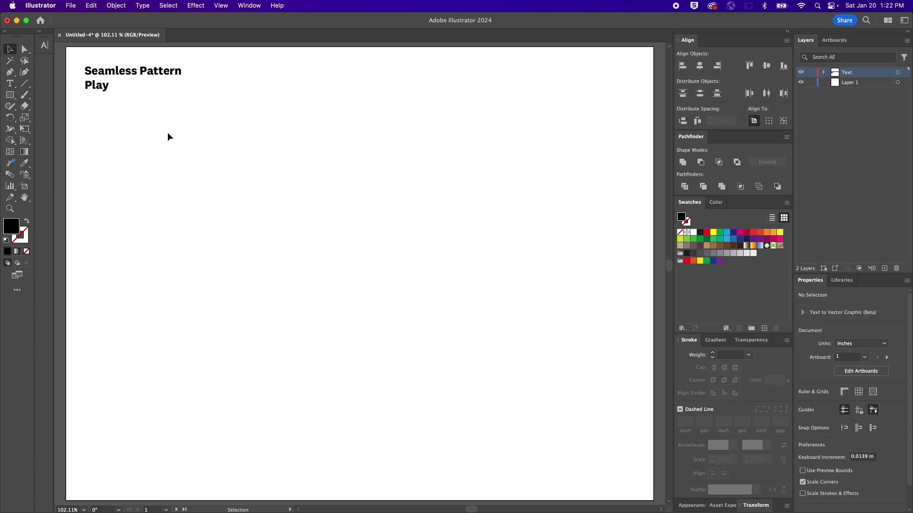
Draw a 4 x 4 in square in the middle of the first artboard
key("m")
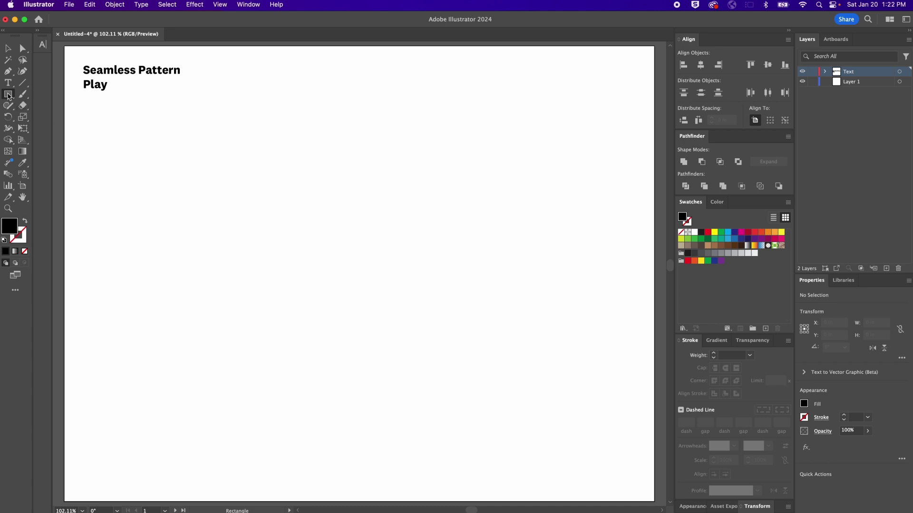
left_click(284, 175)
type("4")
key("Tab")
type("4")
key("Return")
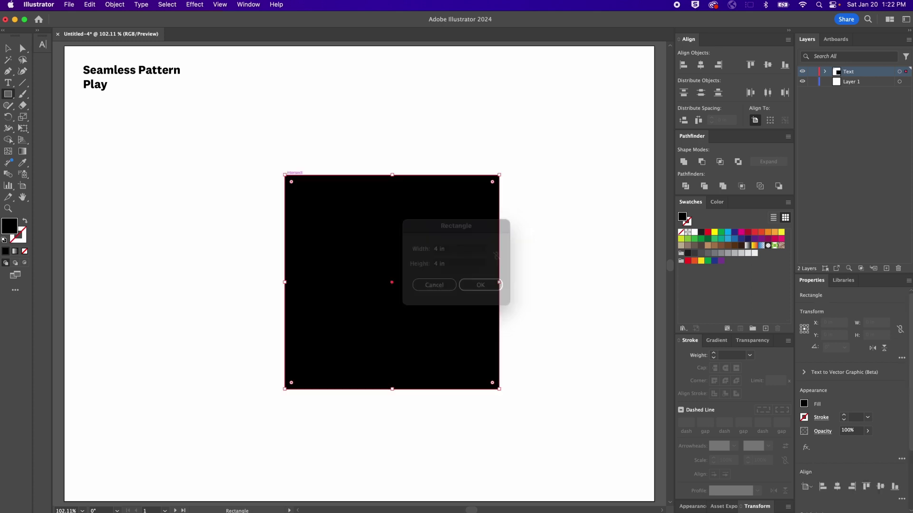
Swap the square's fill and stroke so it is only outlined, and shift it slightly left
key("v")
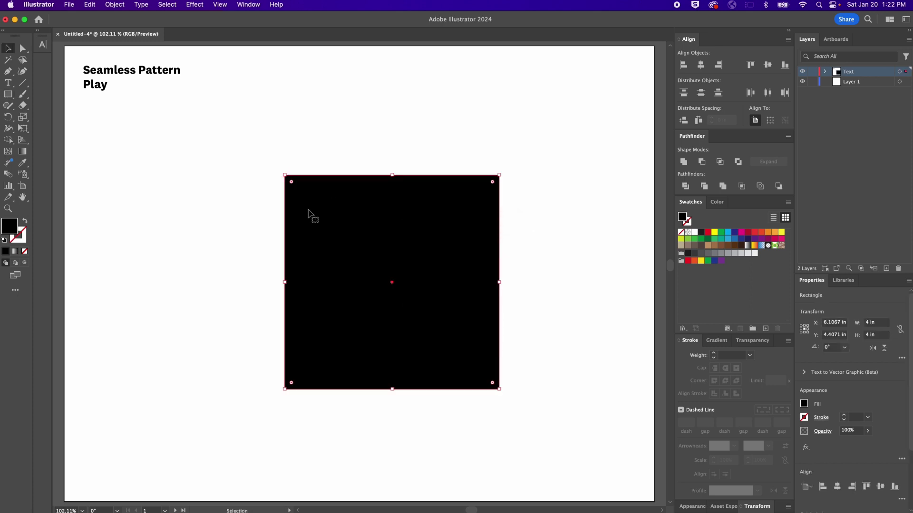
left_click(26, 223)
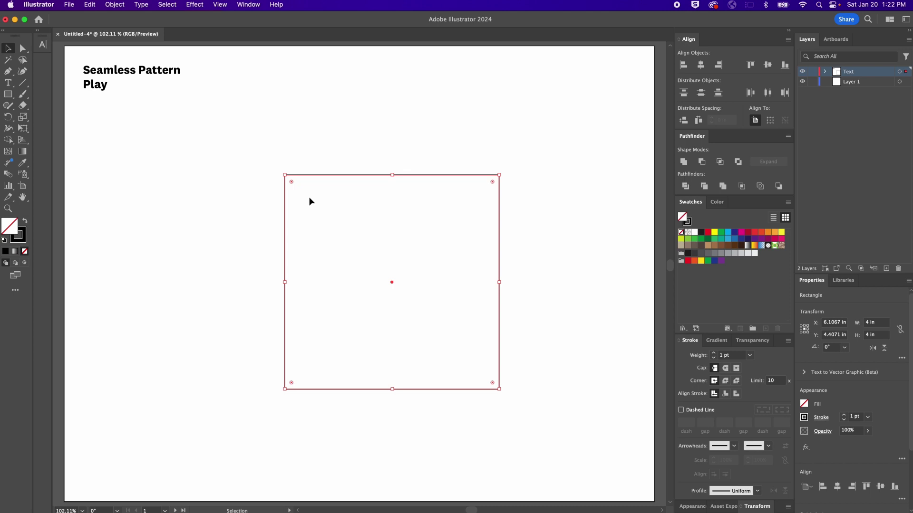
left_click_drag(316, 178, 285, 175)
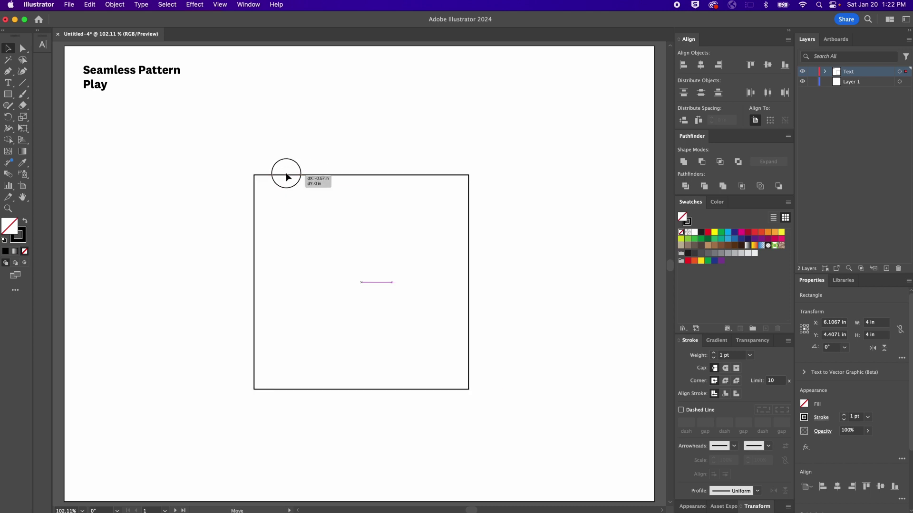
left_click(315, 144)
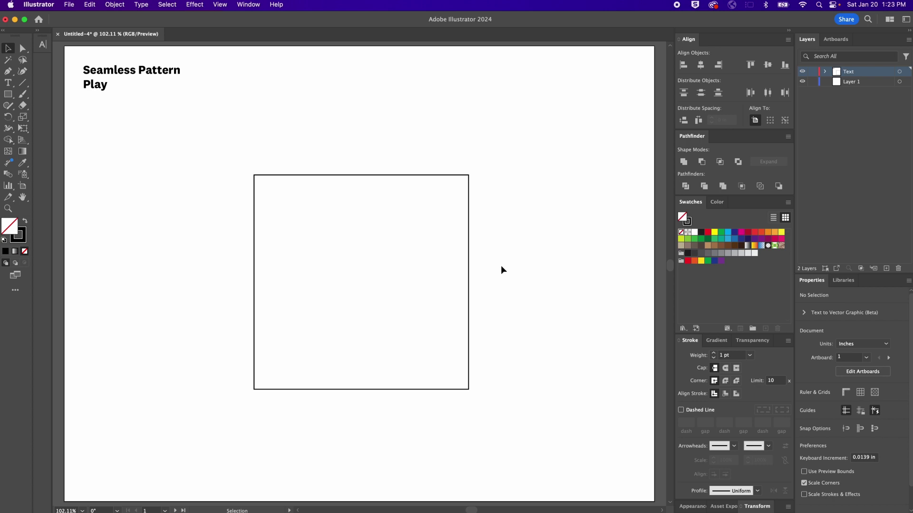
Move the square near the artboard's top edge and duplicate it into an adjoining 2 x 2 grid beside the title
left_click_drag(469, 194, 428, 75)
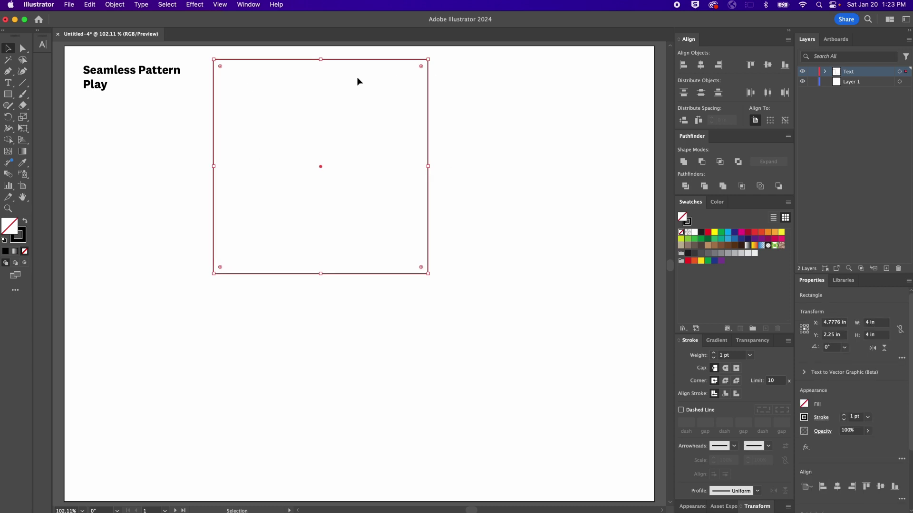
left_click_drag(215, 128, 415, 129)
left_click(377, 60, "shift")
left_click_drag(381, 61, 369, 274)
left_click_drag(119, 228, 434, 274)
left_click(147, 234)
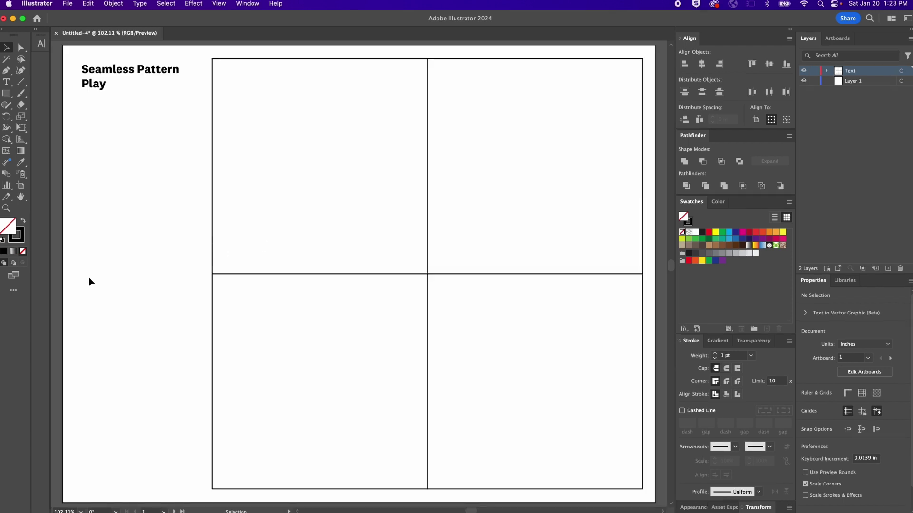
Copy the title and square grid from the first artboard and paste them in place on the second artboard
key("super+minus")
key("super+minus")
key("super+minus")
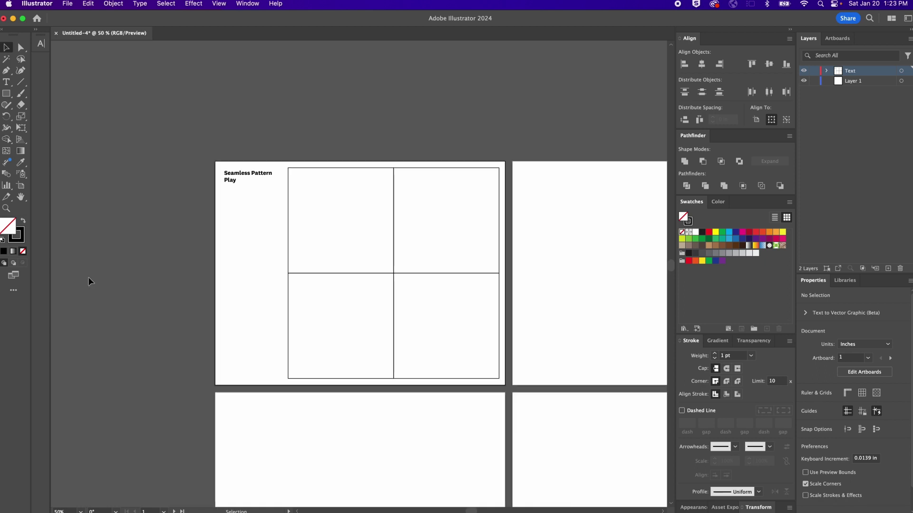
left_click(428, 312)
key("super+a")
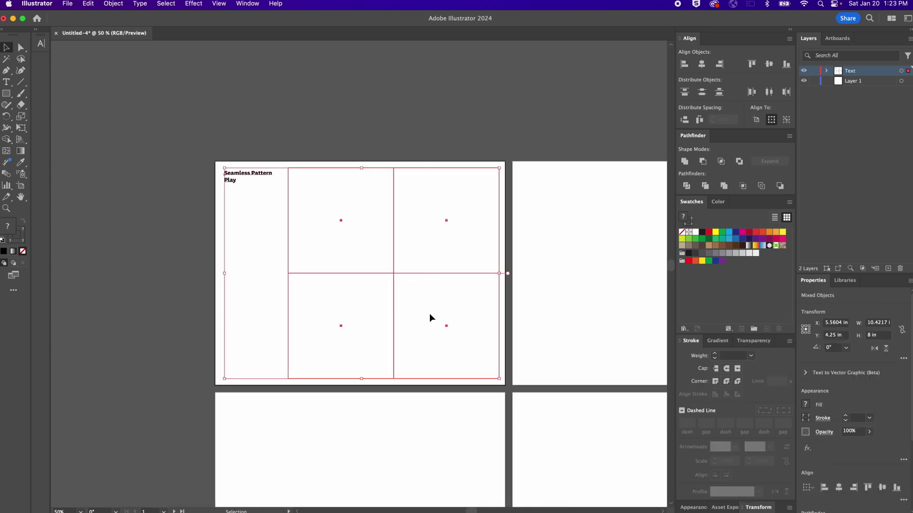
scroll(430, 316, "right", 5)
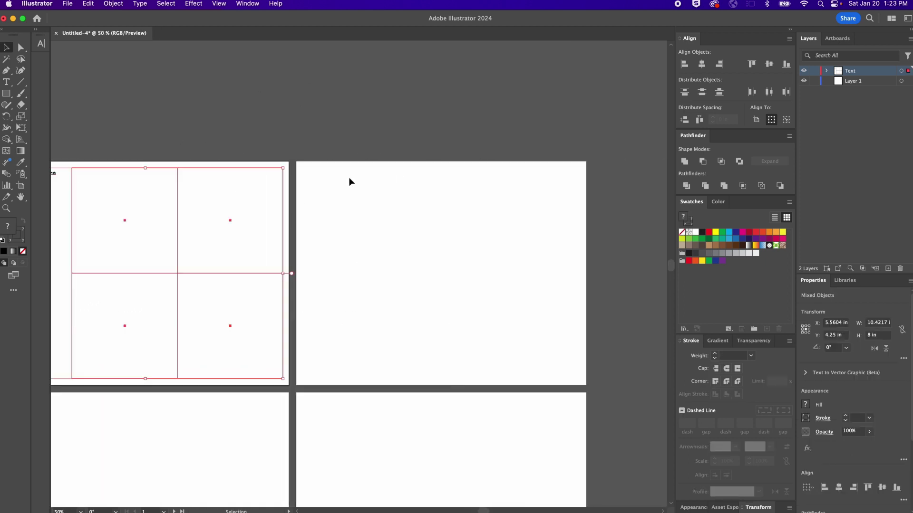
left_click(434, 261)
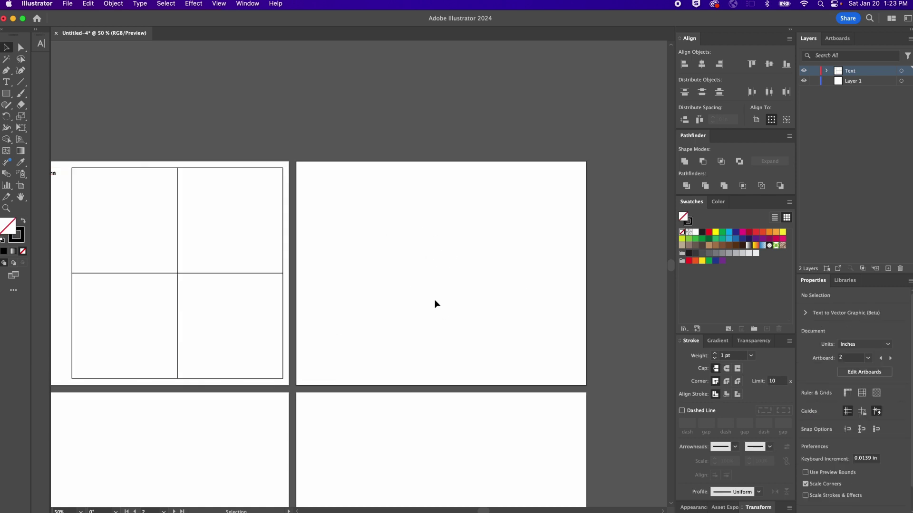
left_click(88, 4)
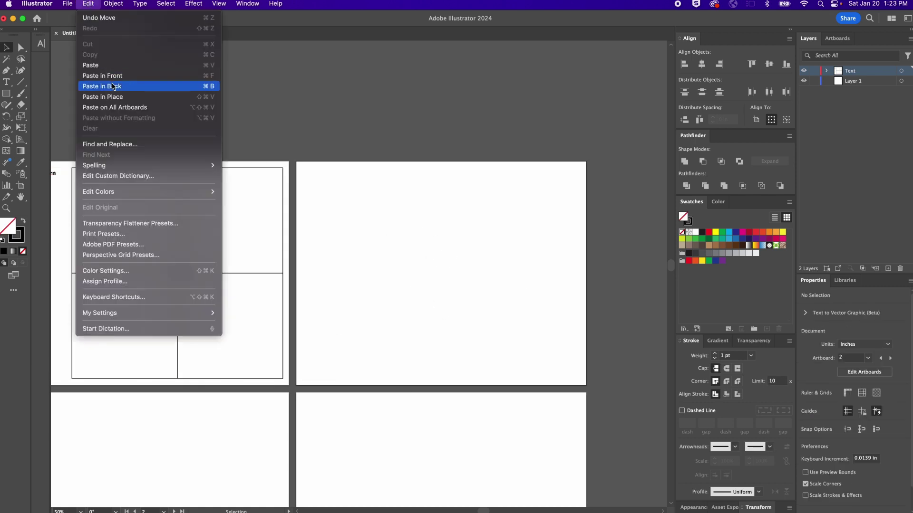
left_click(119, 97)
left_click(315, 212)
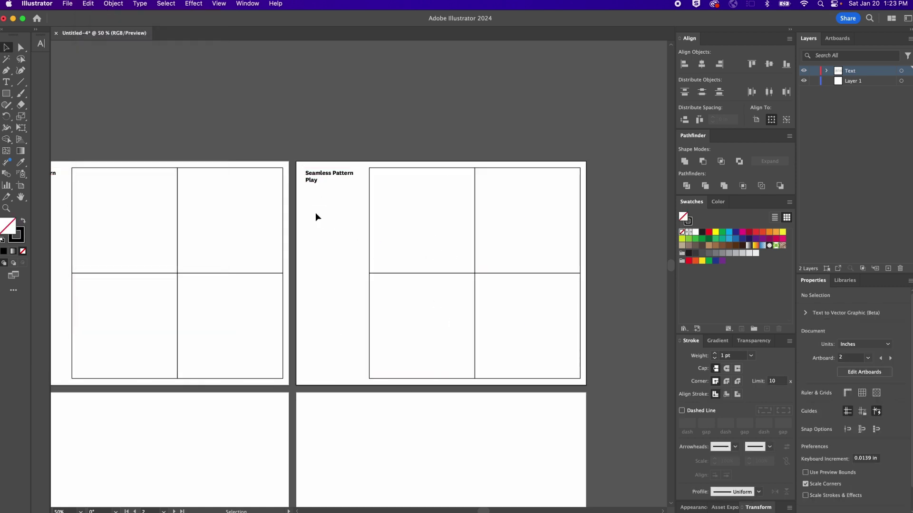
Try replacing the word "Play" with "Rhythm" in the second artboard's title
key("super+0")
key("t")
double_click(90, 85)
type("Rhythm")
key("Escape")
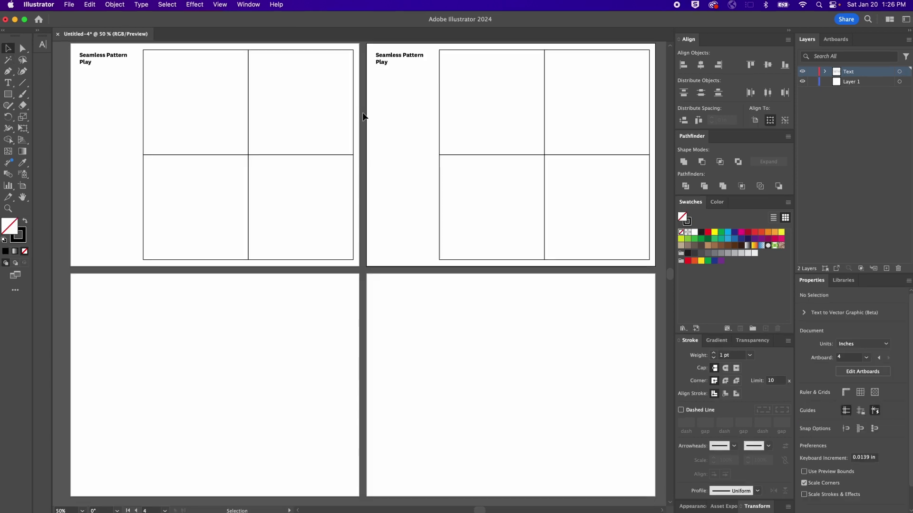
Copy the titles and grids of the upper two artboards to the same positions on the lower two artboards
left_click_drag(74, 48, 579, 210)
left_click(395, 61)
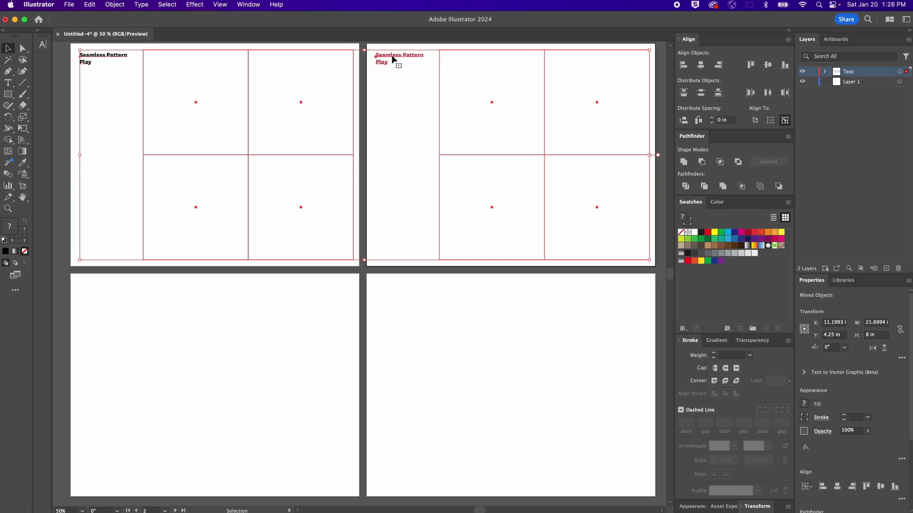
left_click(414, 336)
key("super+alt+shift+v")
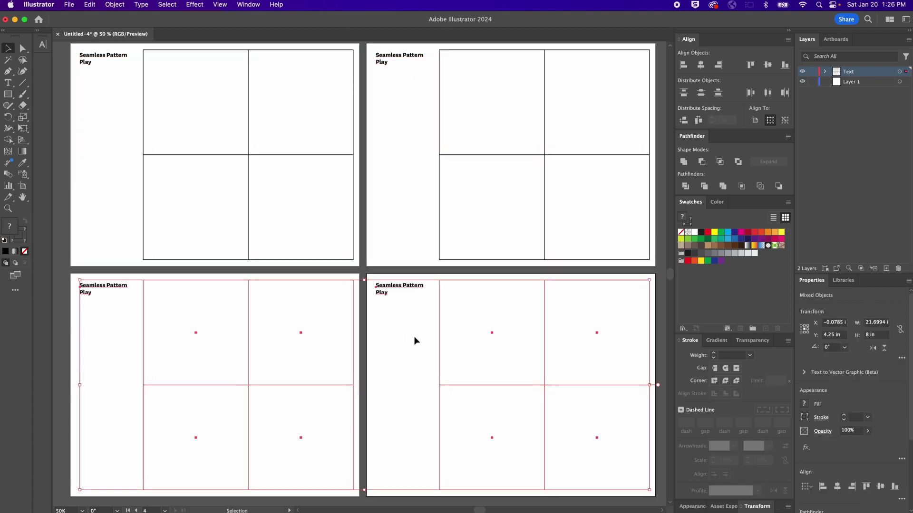
left_click(414, 337)
Change the lower-left artboard's title to "Radial Pattern" with "Contrast" on the second line
scroll(199, 338, "down", 2)
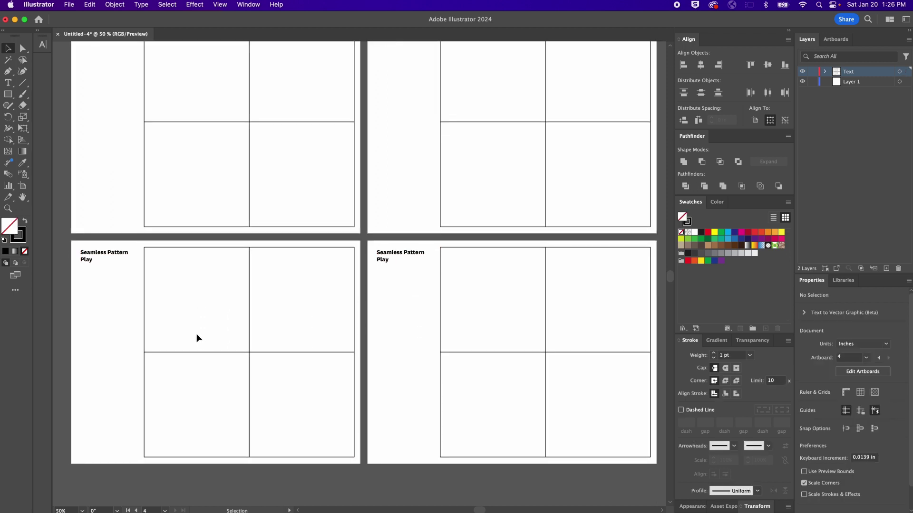
double_click(106, 257)
double_click(93, 253)
type("Radial")
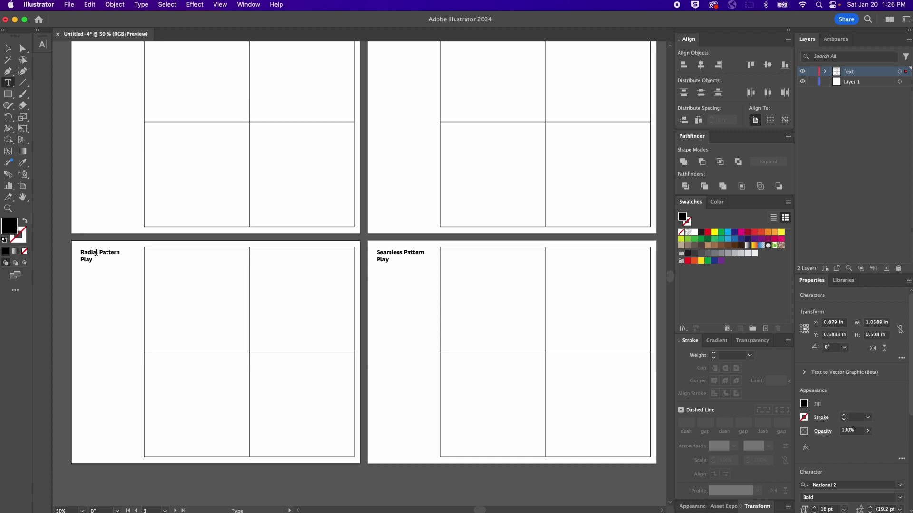
double_click(88, 259)
type("Contrast")
Change the lower-right artboard's title to "Grid Pattern" with "Balance" on the second line
double_click(386, 252)
type("Grid")
double_click(382, 259)
type("Balance")
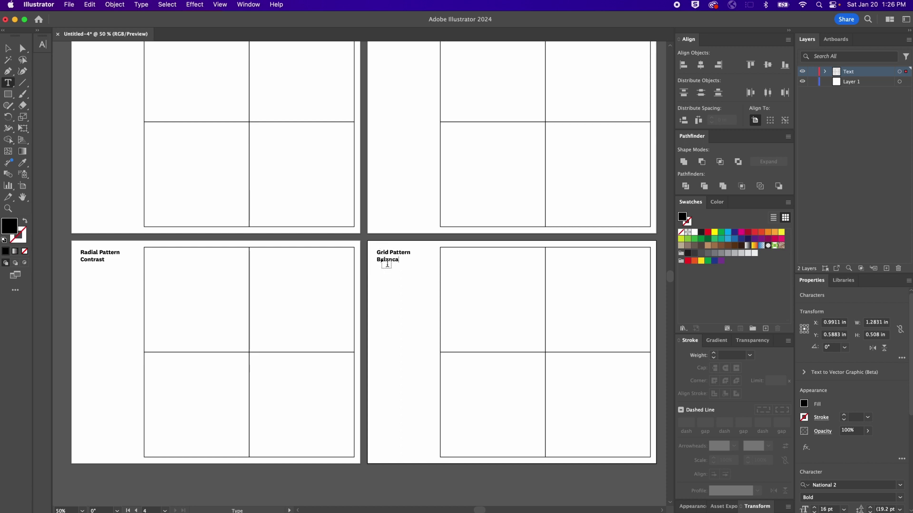
left_click(9, 48)
left_click(395, 307)
Enlarge the upper-left square on the Radial Pattern artboard to cover the whole grid and delete the other three squares
scroll(395, 308, "right", 2)
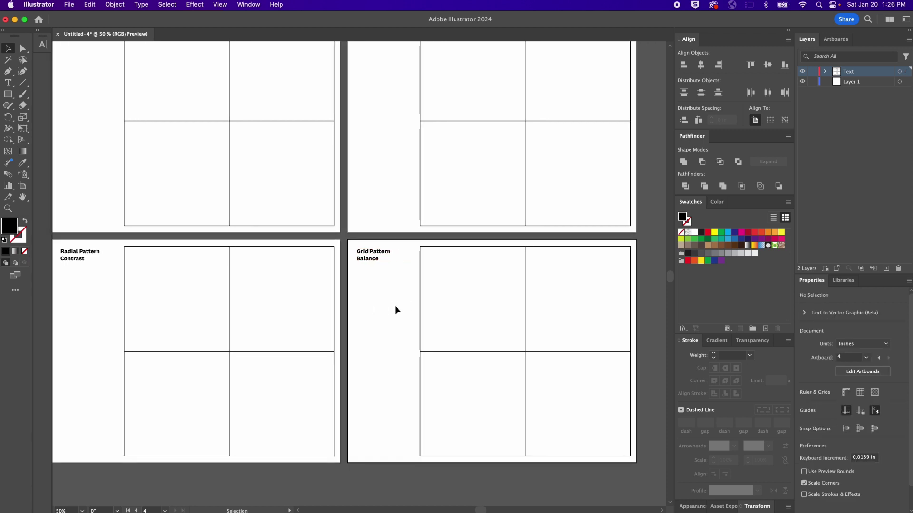
left_click(181, 248)
left_click_drag(229, 352, 334, 457)
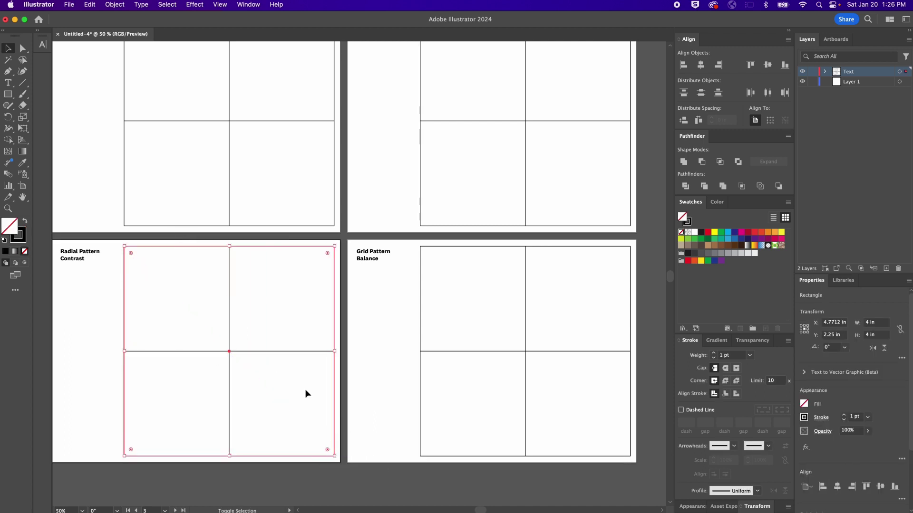
left_click_drag(378, 333, 169, 372)
key("Delete")
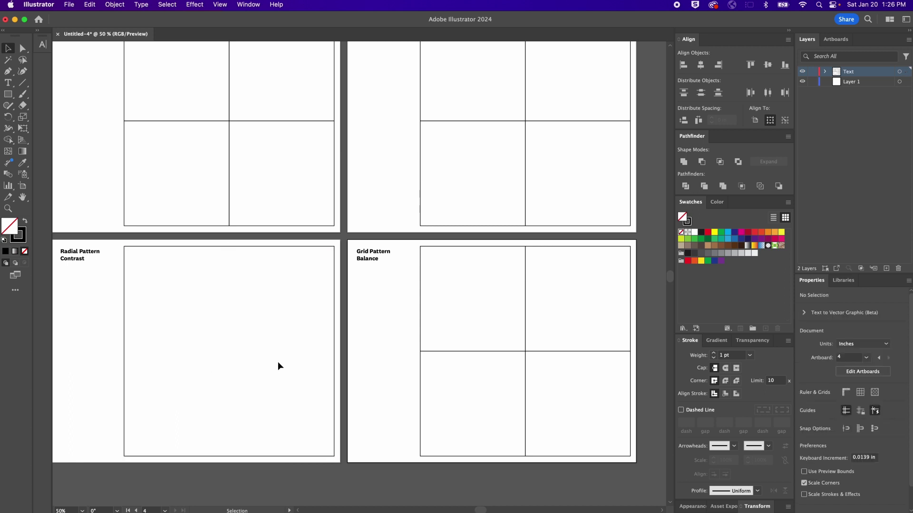
Replace the four squares on the Grid Pattern artboard with a copy of the Radial Pattern artboard's large square in the same position
left_click(335, 337)
left_click_drag(404, 323, 552, 383)
key("Delete")
key("super+f")
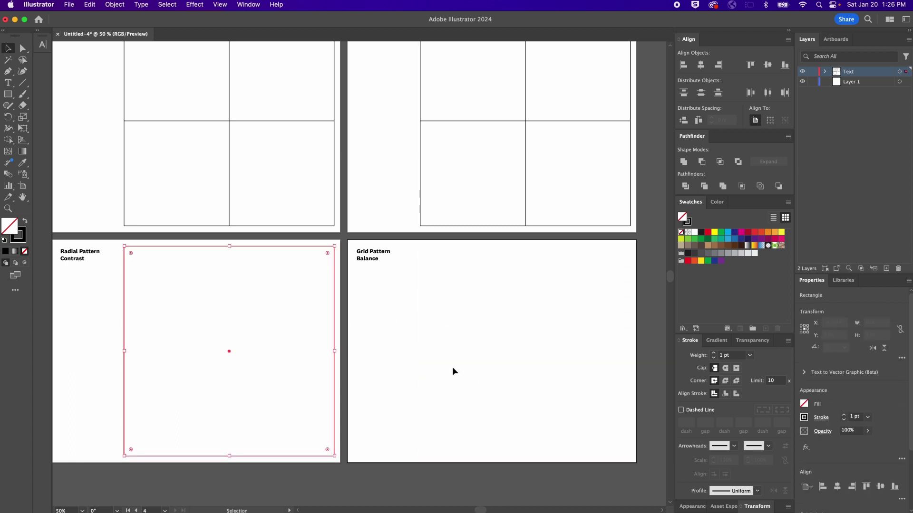
left_click(428, 327)
key("super+shift+v")
left_click(369, 334)
scroll(371, 335, "left", 2)
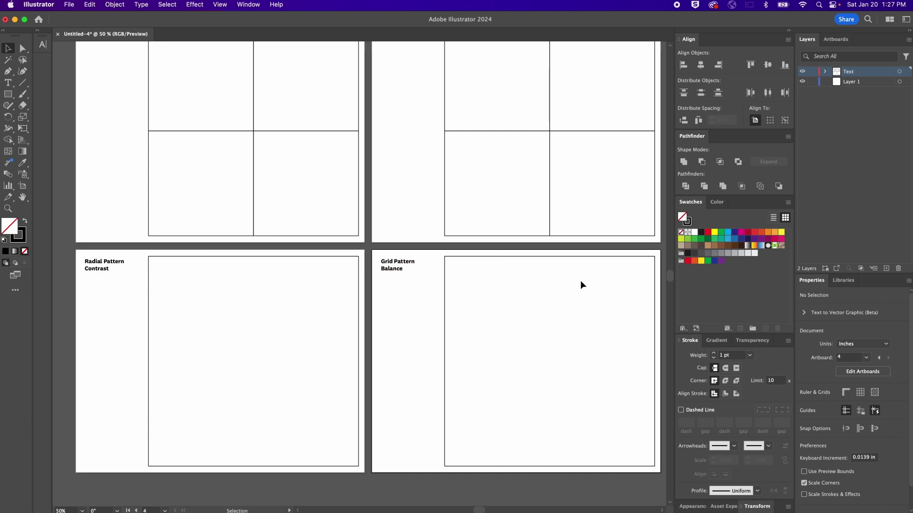
Lock the Text layer and make Layer 1 the active layer
scroll(204, 378, "up", 3)
scroll(204, 378, "right", 2)
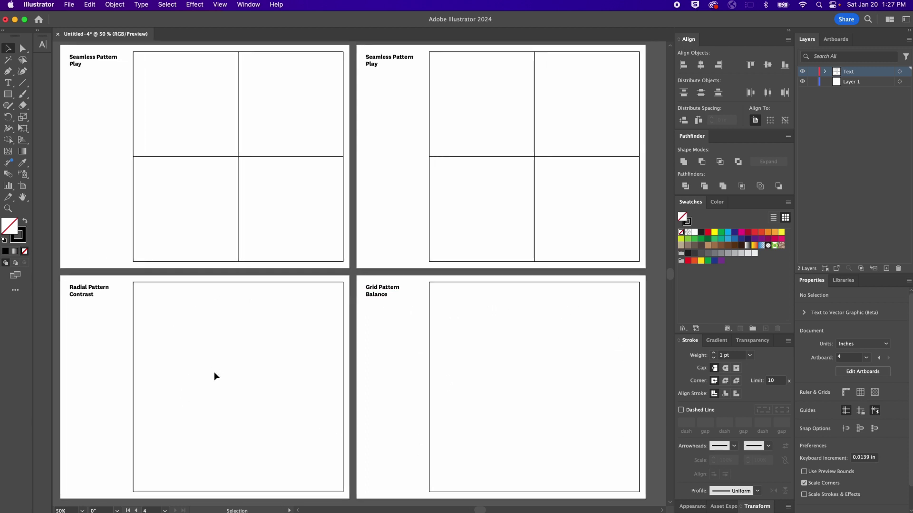
left_click(812, 71)
left_click(878, 83)
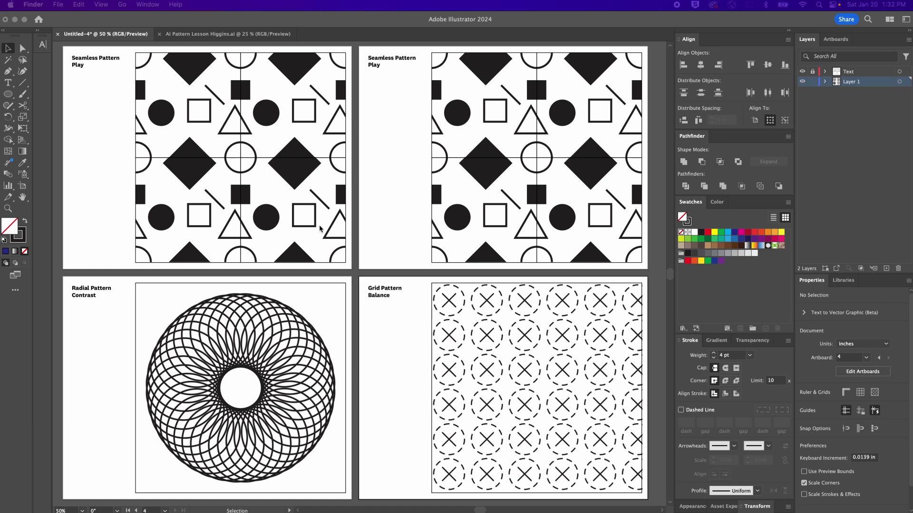
Examine the finished seamless, radial and grid pattern artwork on the four artboards
mouse_move(195, 156)
left_mouse_down()
mouse_move(151, 165)
mouse_move(192, 145)
mouse_move(186, 151)
left_mouse_up()
left_click(351, 169)
left_click(377, 152)
left_click(484, 152)
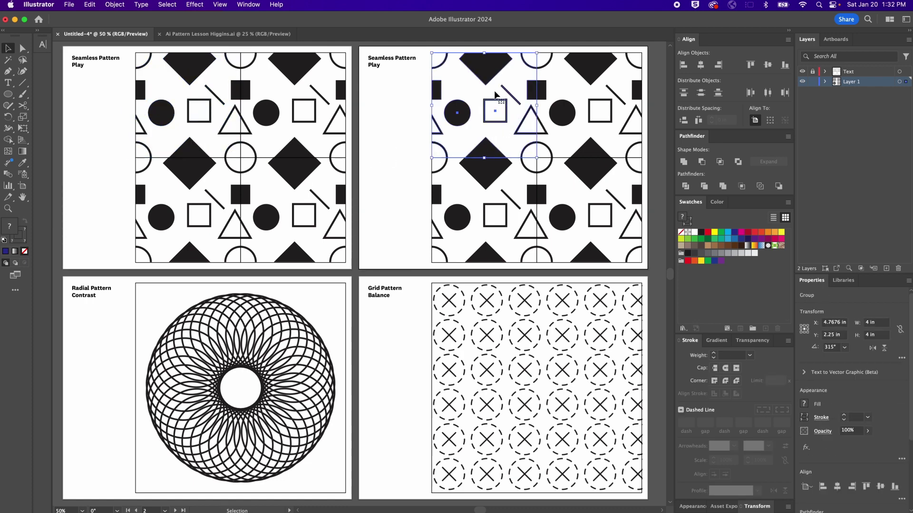
left_click(258, 111)
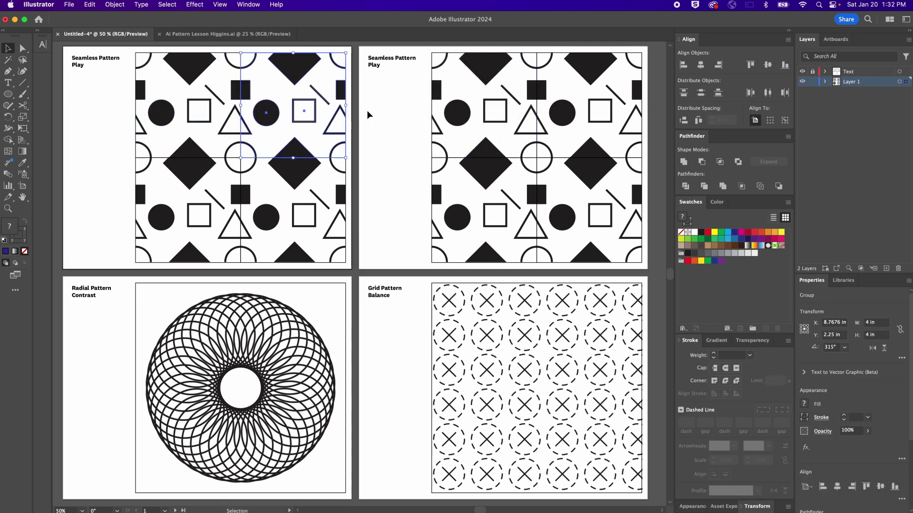
left_click(377, 118)
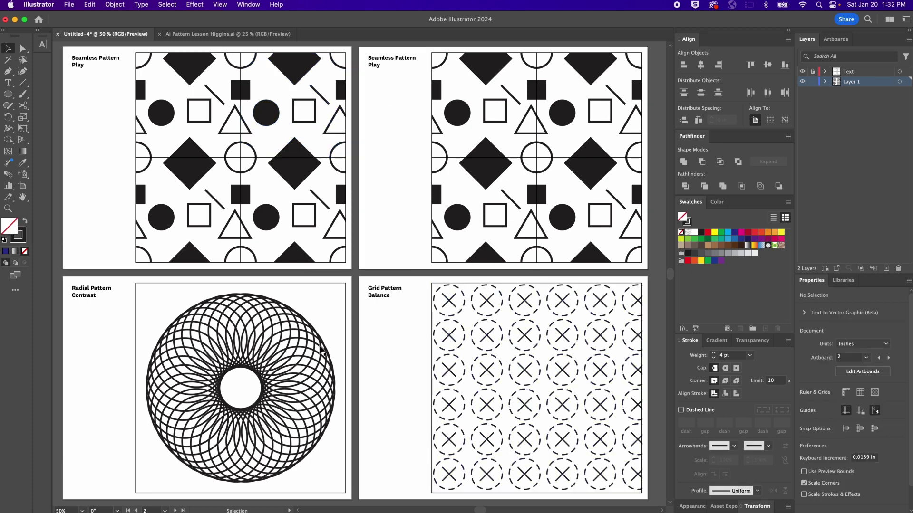
left_click(299, 343)
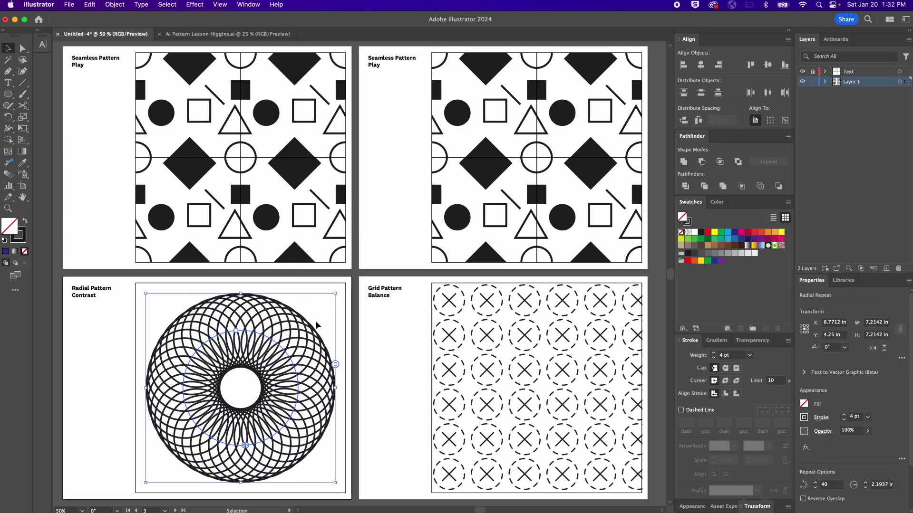
left_click(474, 312)
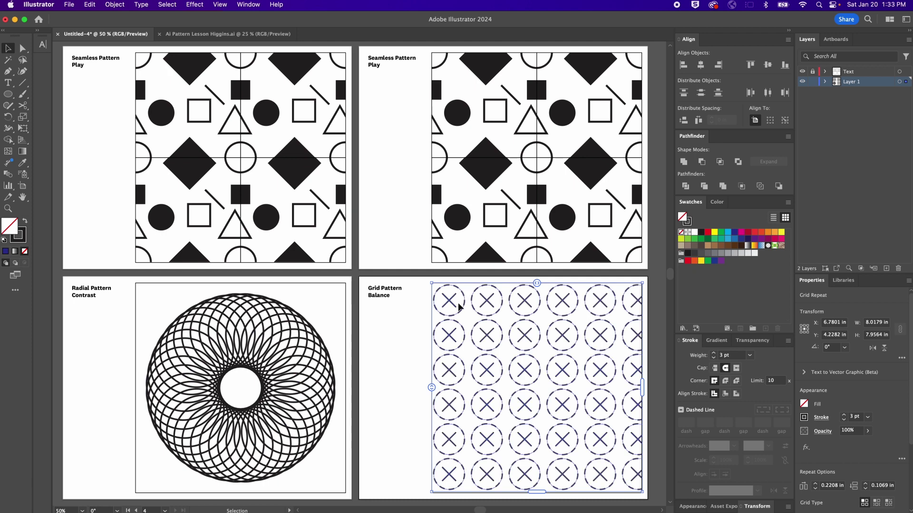
left_click(378, 339)
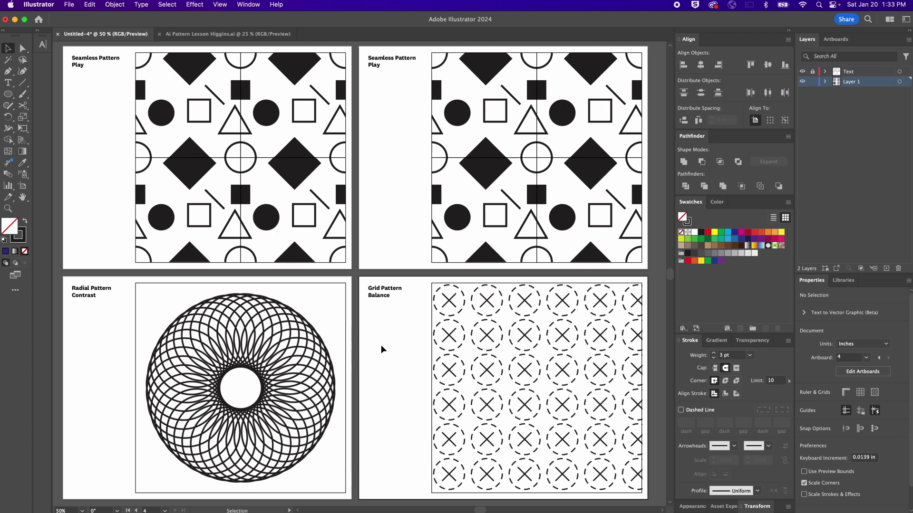
Save a copy of all artboards to Downloads in Adobe PDF format, named "Ai-Pattern-Exercise-" followed by the author's surname
left_click(69, 5)
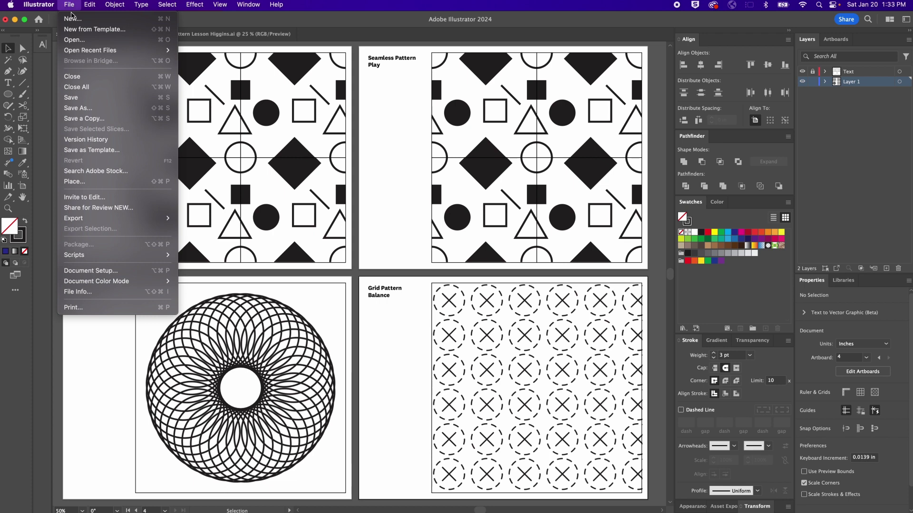
left_click(97, 119)
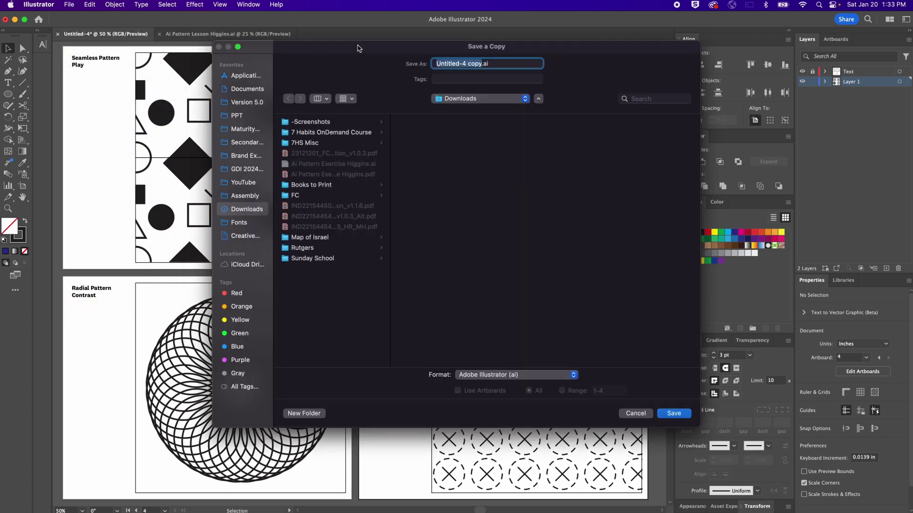
type("Ai-Pattern-Exercise-Higgins")
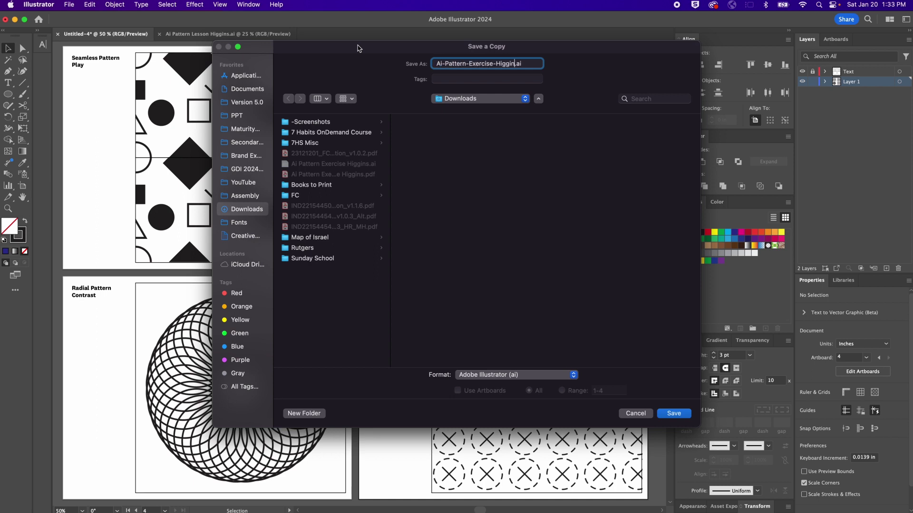
left_click(487, 377)
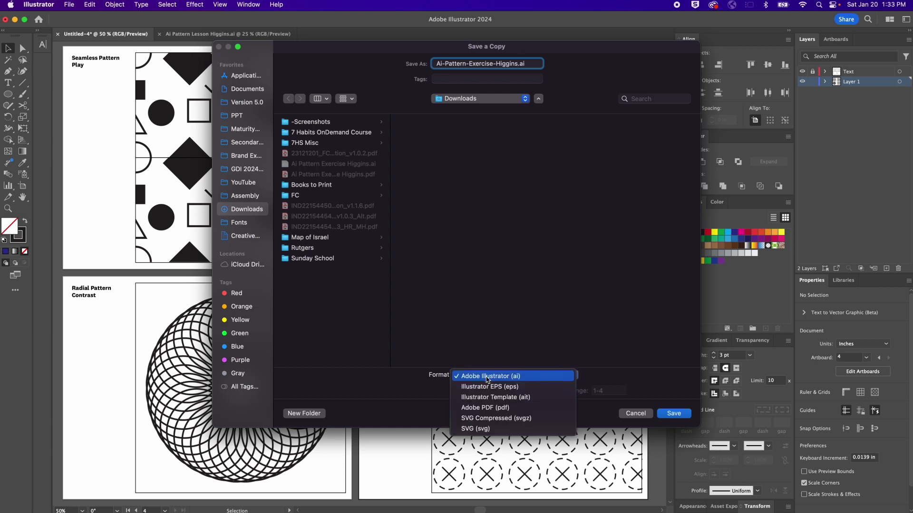
left_click(495, 411)
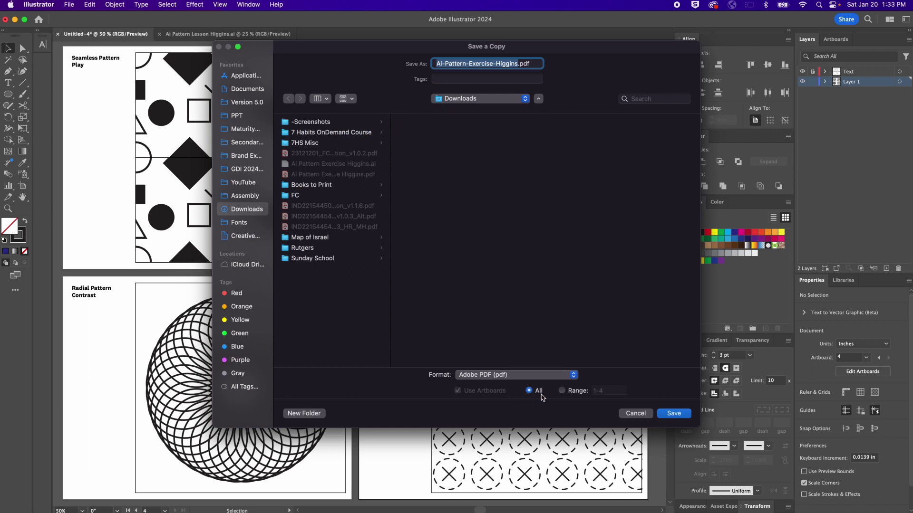
left_click(673, 413)
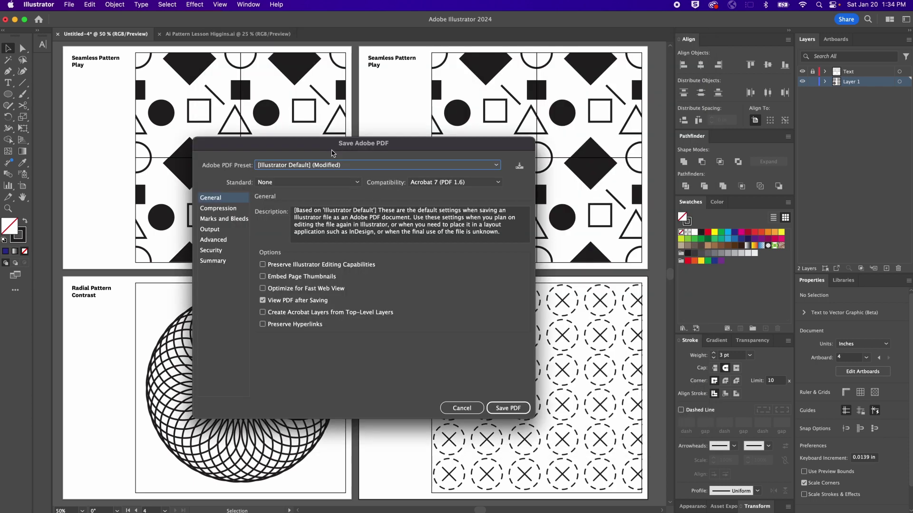
Save the PDF with the [Illustrator Default] preset, turning off Illustrator editing capabilities, page thumbnails, Acrobat layers and hyperlinks
left_click(338, 167)
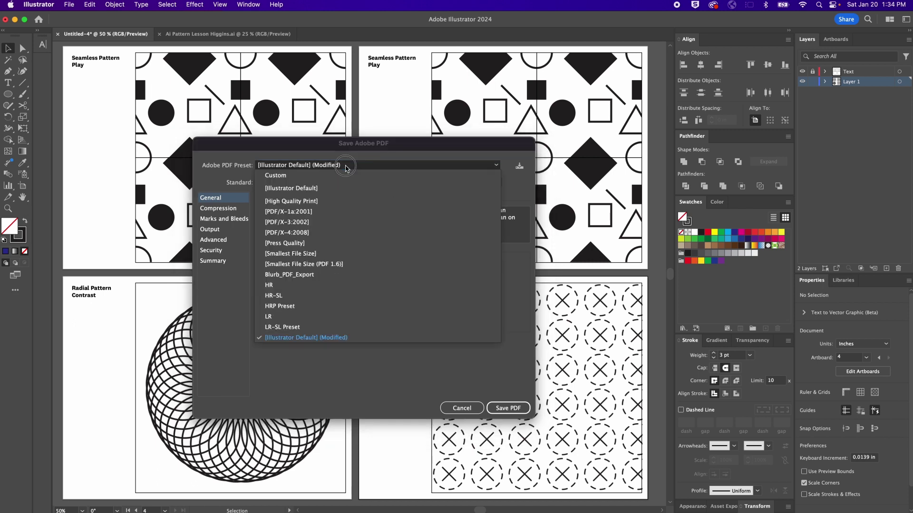
left_click(327, 190)
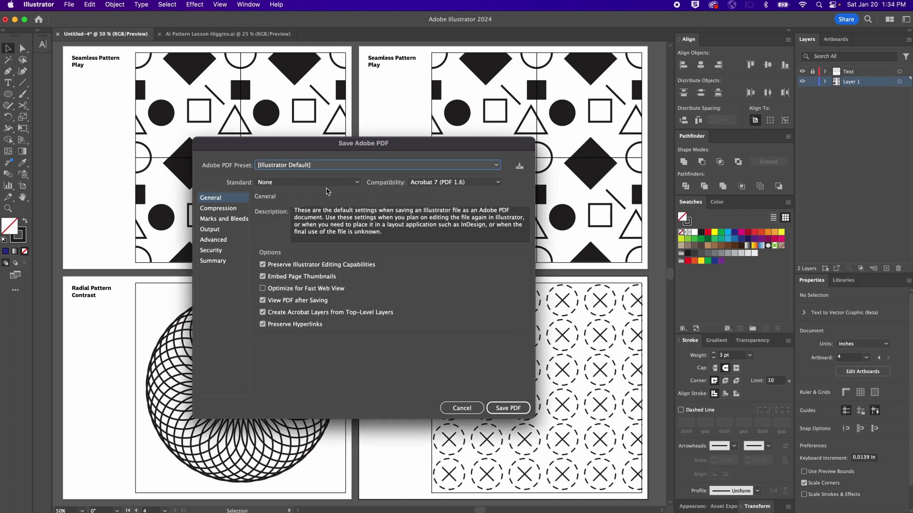
left_click(269, 266)
left_click(271, 278)
left_click(271, 314)
left_click(272, 324)
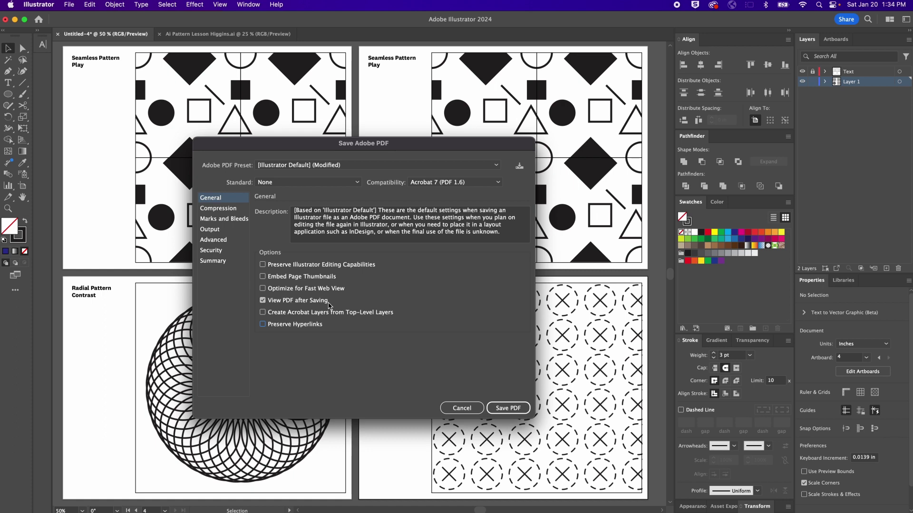
left_click(523, 411)
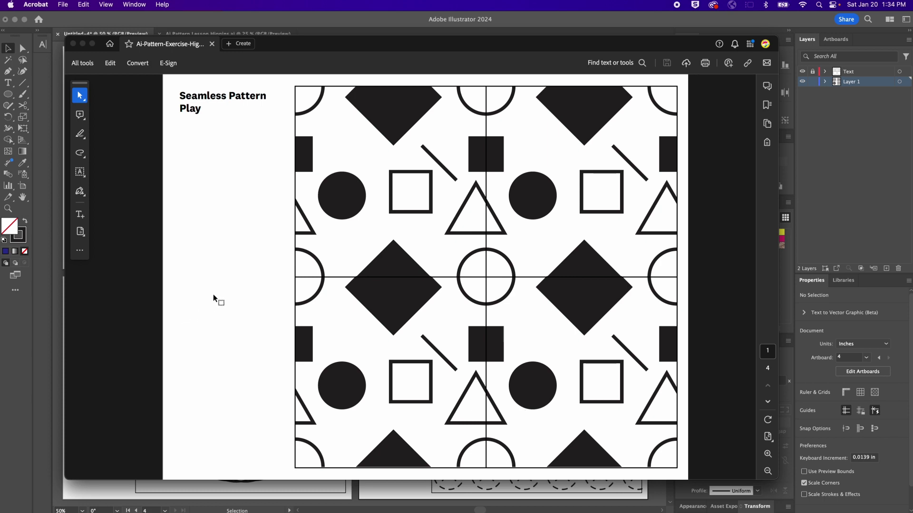
Page through the exported PDF in Acrobat from the first page to the last and back
key("Right")
key("Right")
key("Right")
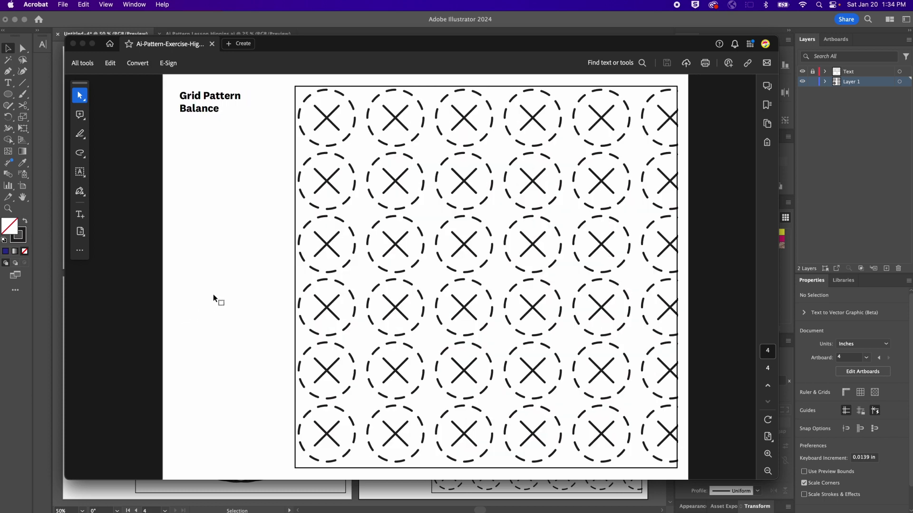
key("Left")
key("Left")
key("Left")
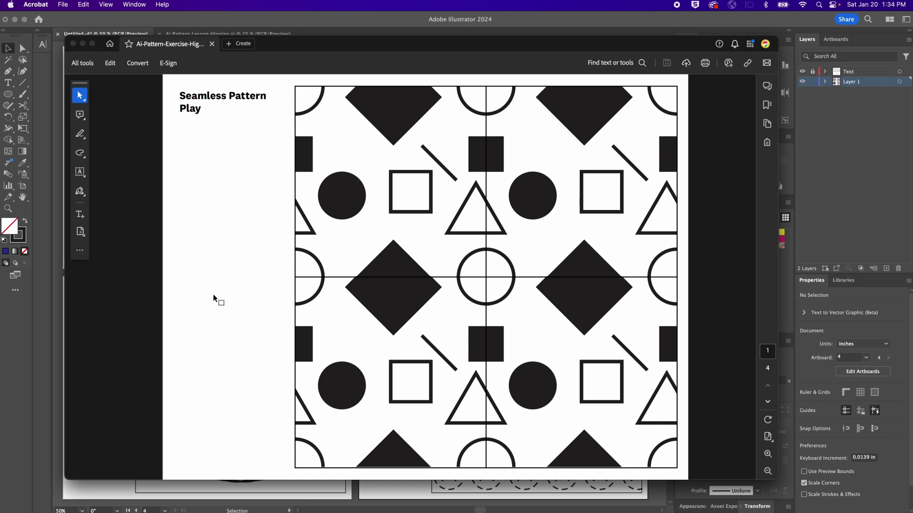